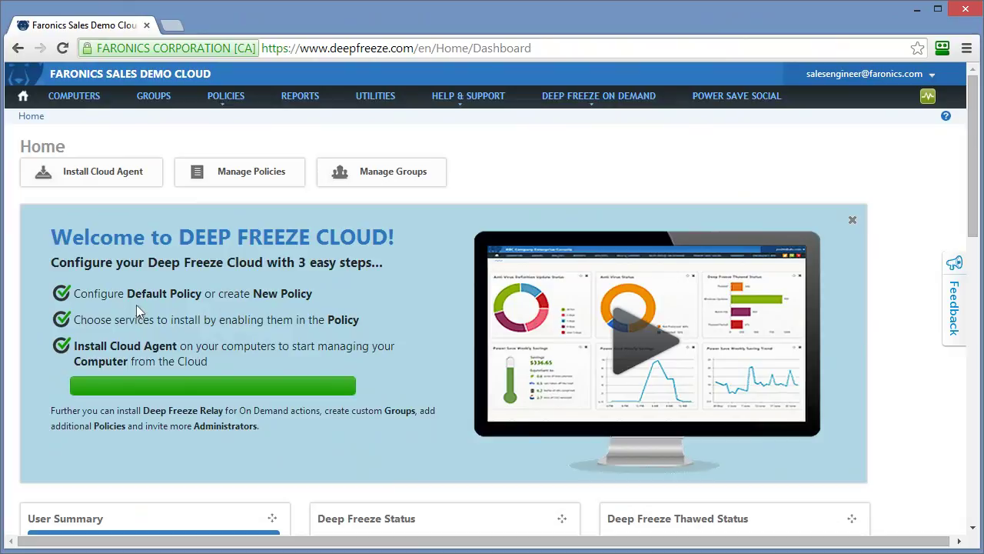
left_click(240, 177)
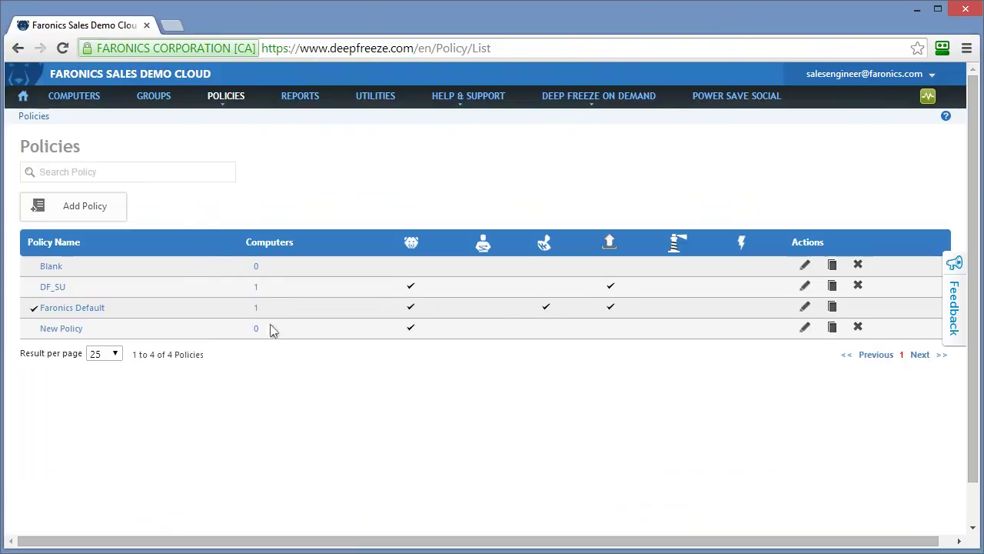
Add a new policy from the Policies page to get the blank Add Policy form
left_click(93, 214)
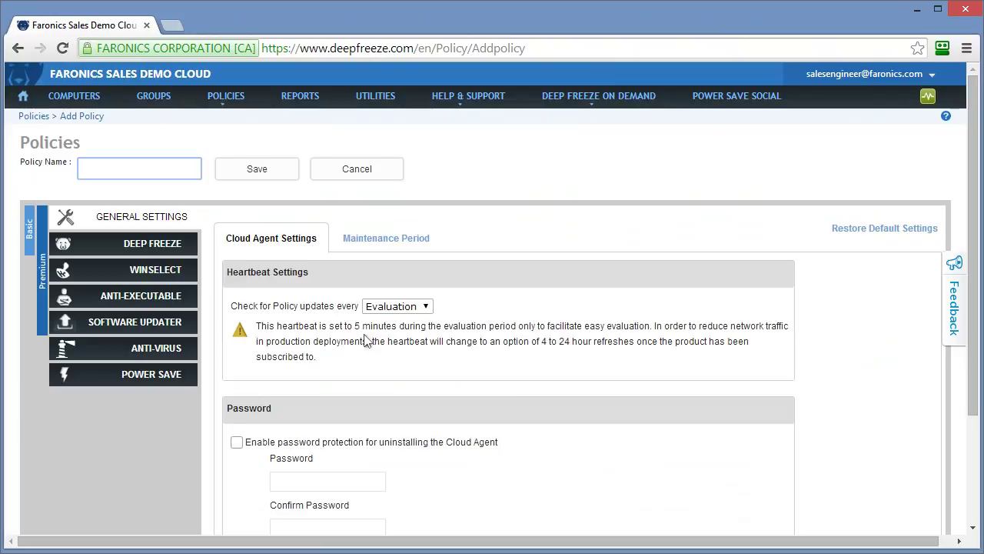
Set the heartbeat check to every 12 hours, leaving uninstall password protection unticked
left_click(426, 308)
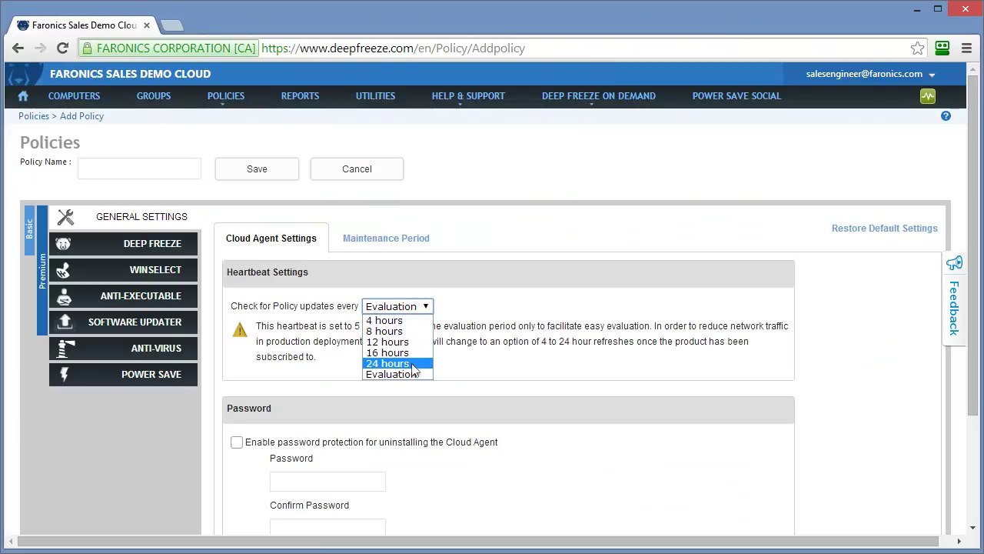
left_click(410, 341)
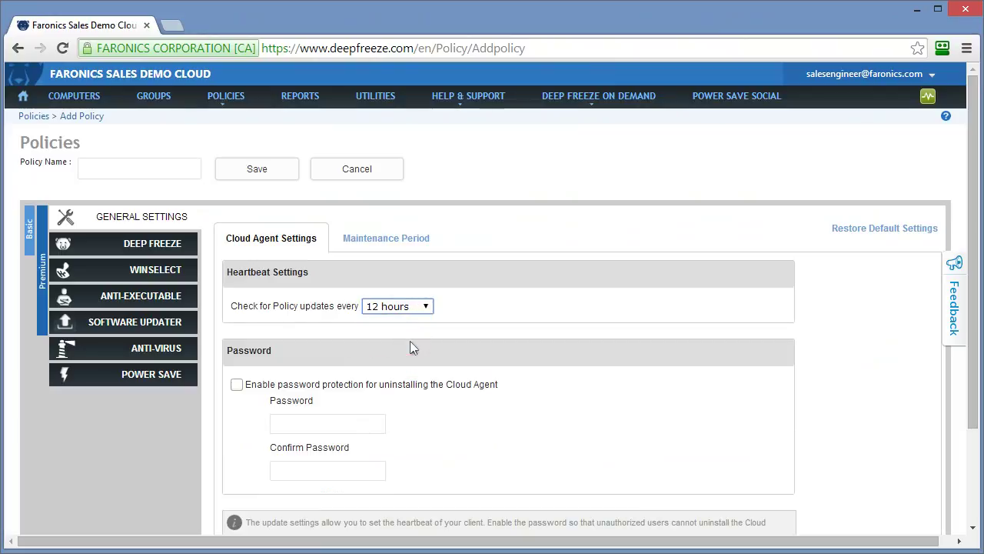
left_click(238, 387)
left_click(237, 384)
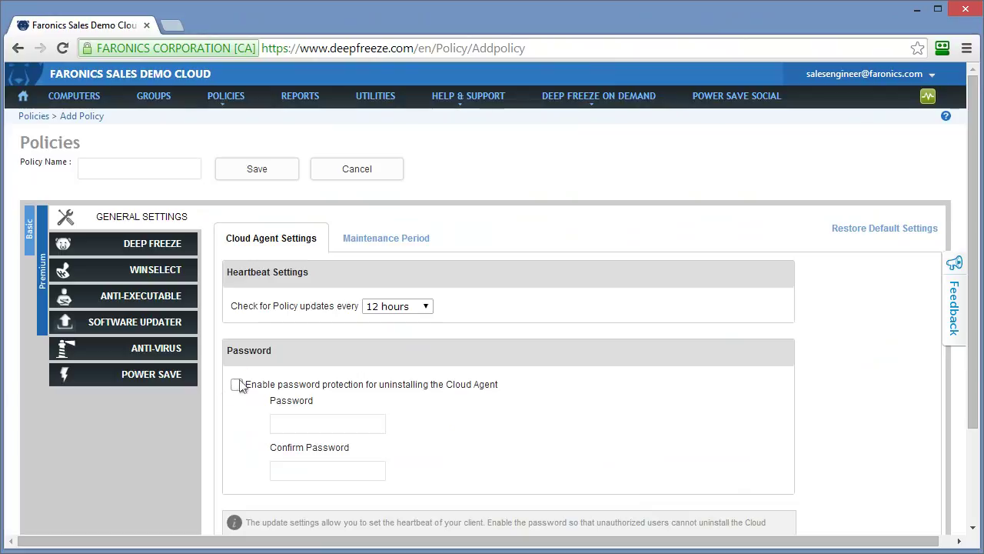
Enable a maintenance period with a start time of 02:00 AM
left_click(362, 245)
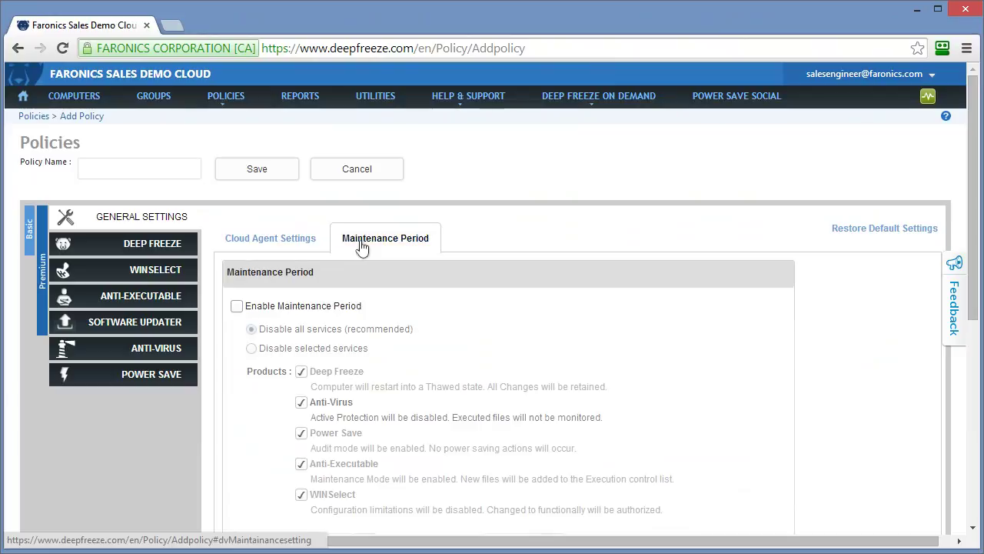
left_click(236, 307)
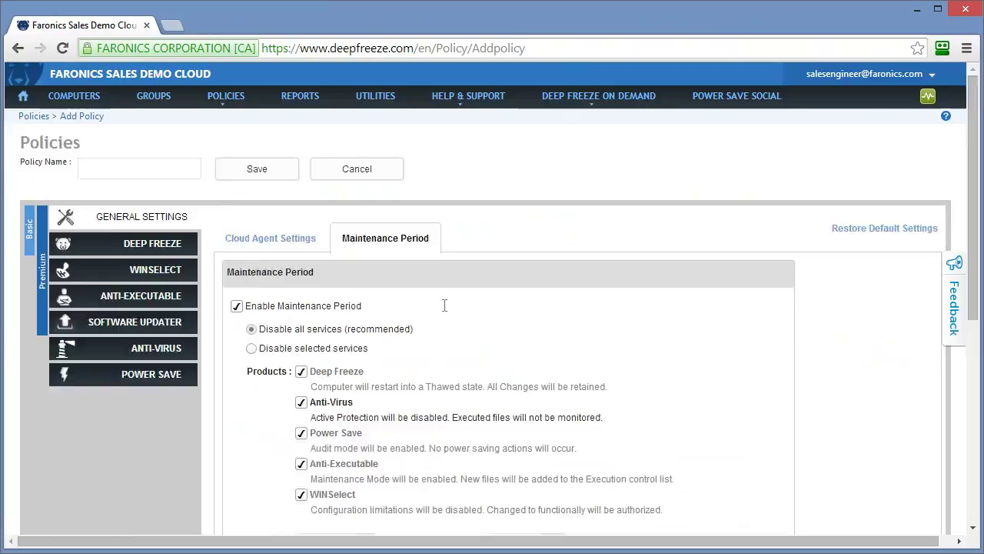
scroll(445, 305, "down", 2)
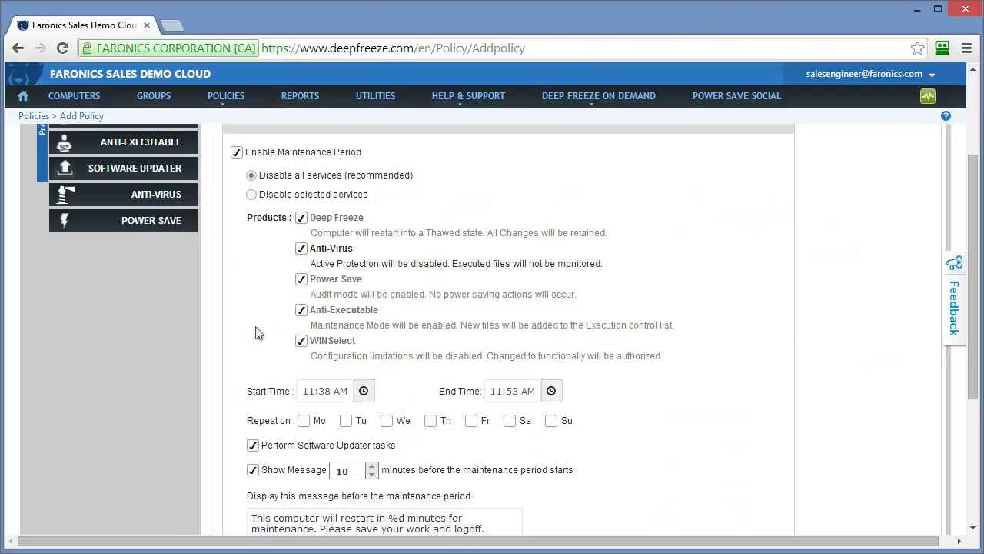
left_click(312, 392)
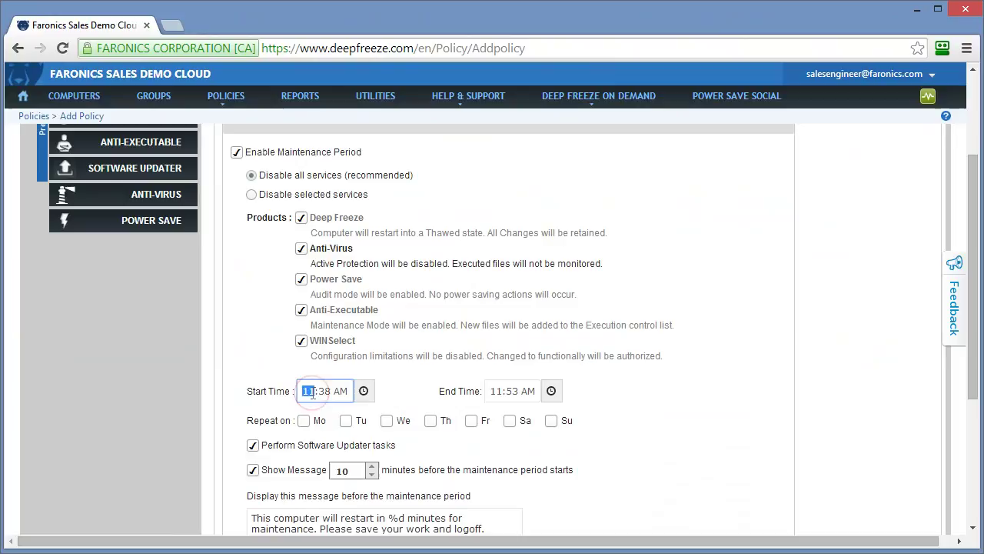
type("2")
left_click(313, 392)
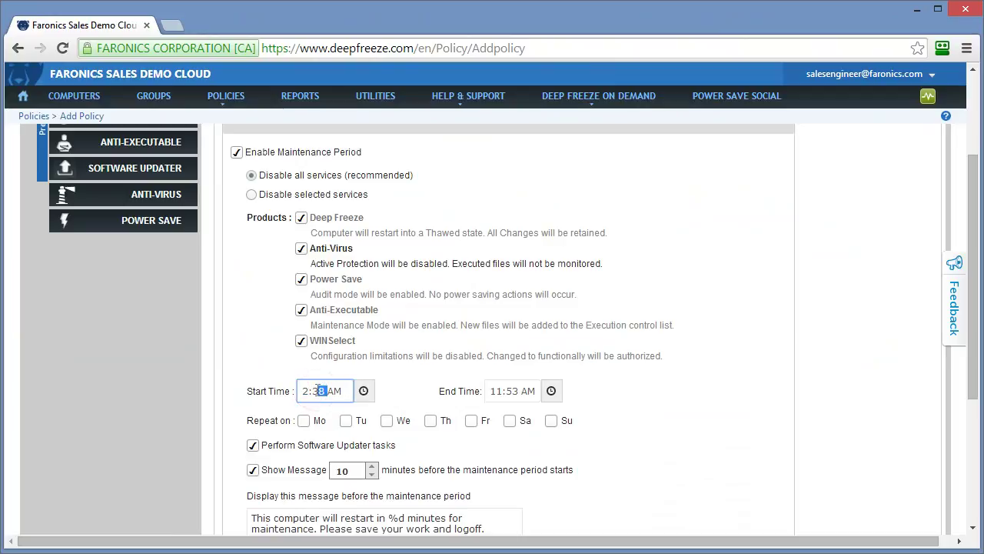
type("00")
End the maintenance period at 05:00 AM and repeat it on Thursdays
left_click(497, 394)
type("5")
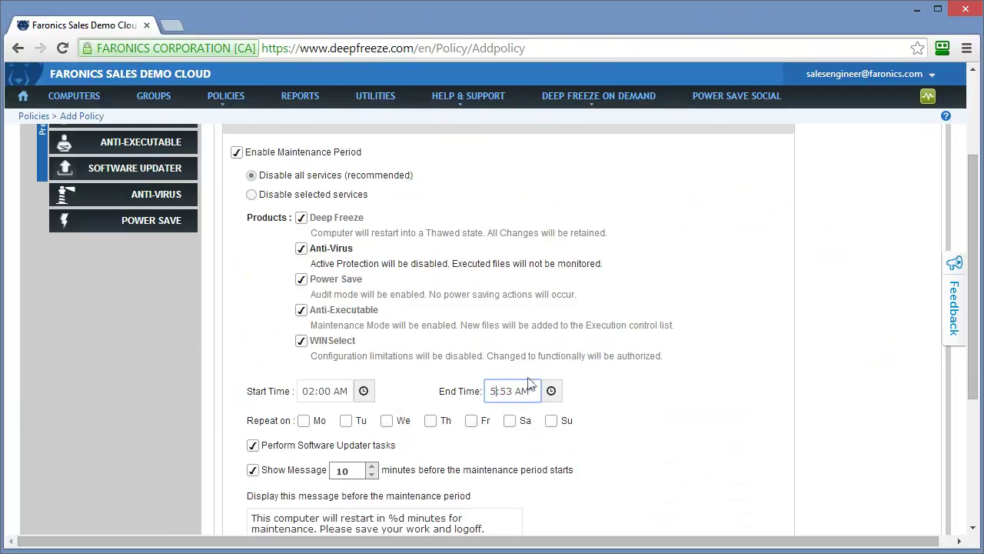
left_click(507, 393)
type("00")
left_click(435, 421)
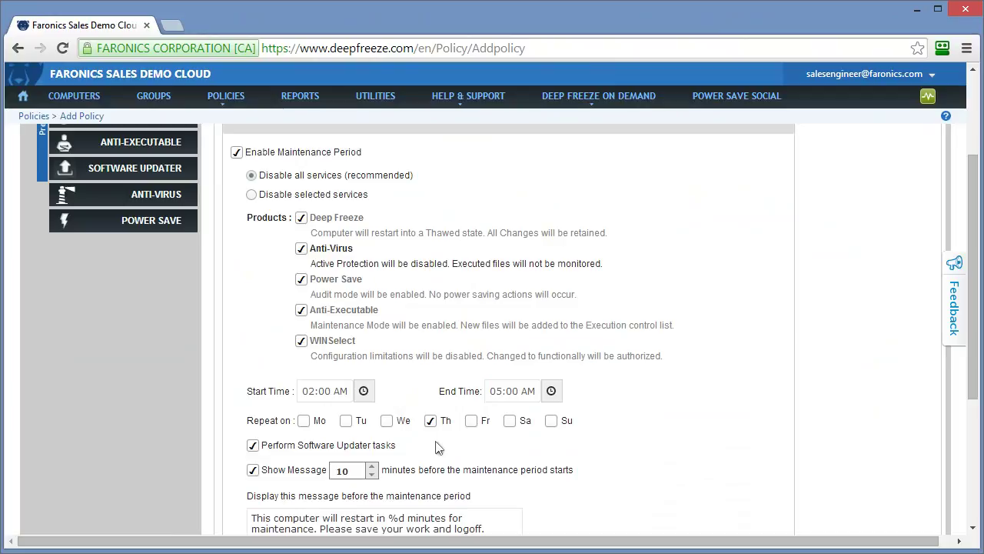
scroll(632, 454, "down", 2)
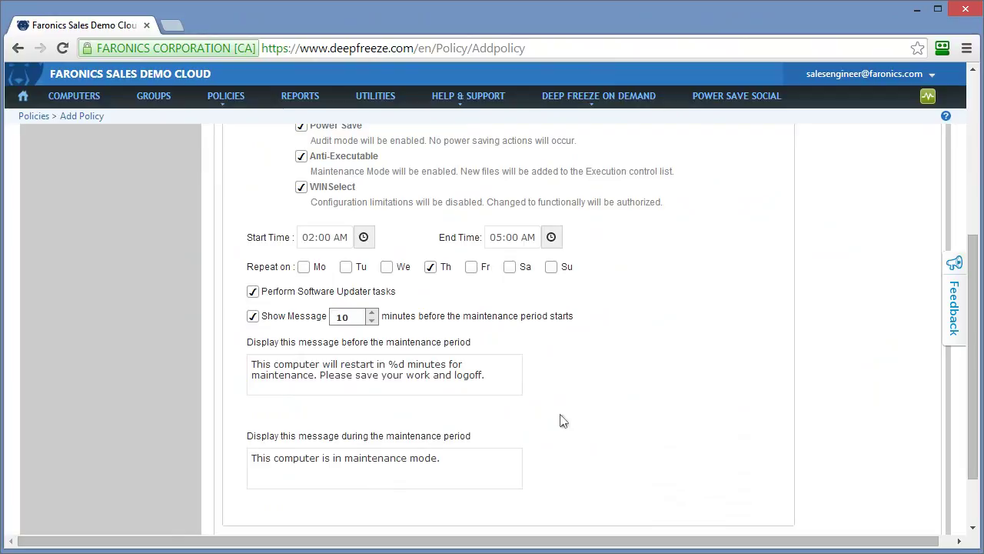
scroll(560, 420, "up", 4)
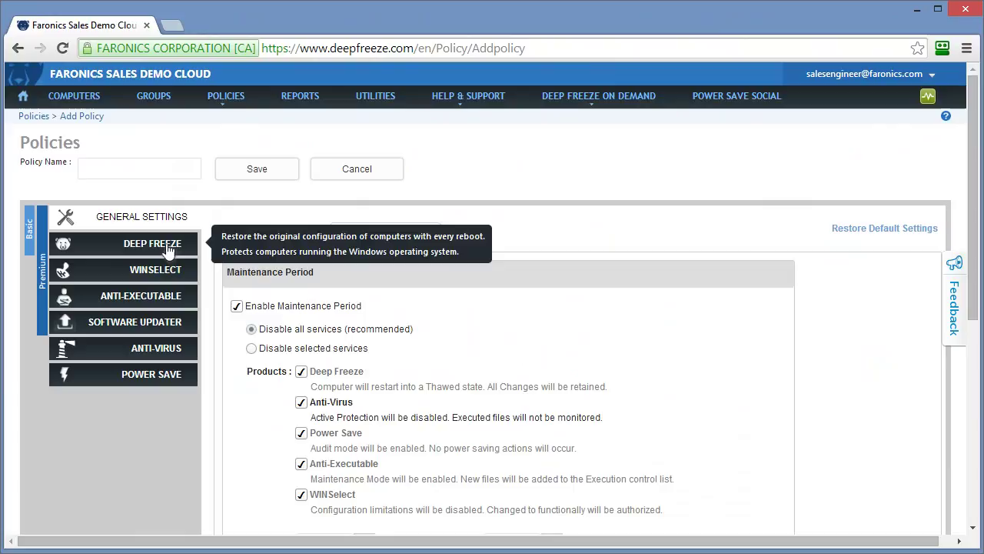
Switch to the policy's Deep Freeze section, which shows no password and Cloud not enabled
left_click(168, 250)
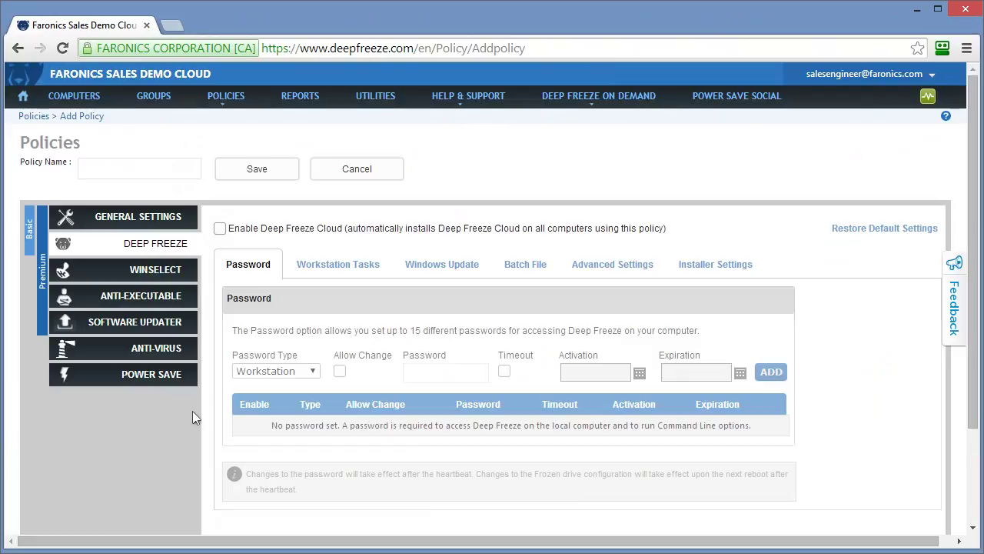
Switch to the WINSelect section to review its kiosk application settings
left_click(185, 275)
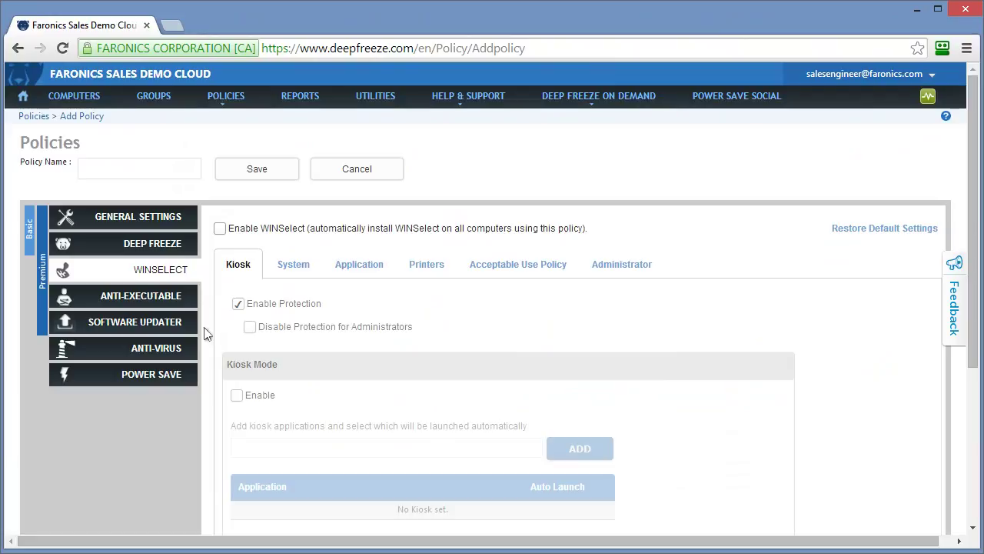
Switch to the Anti-Executable section to review its protection settings
left_click(176, 302)
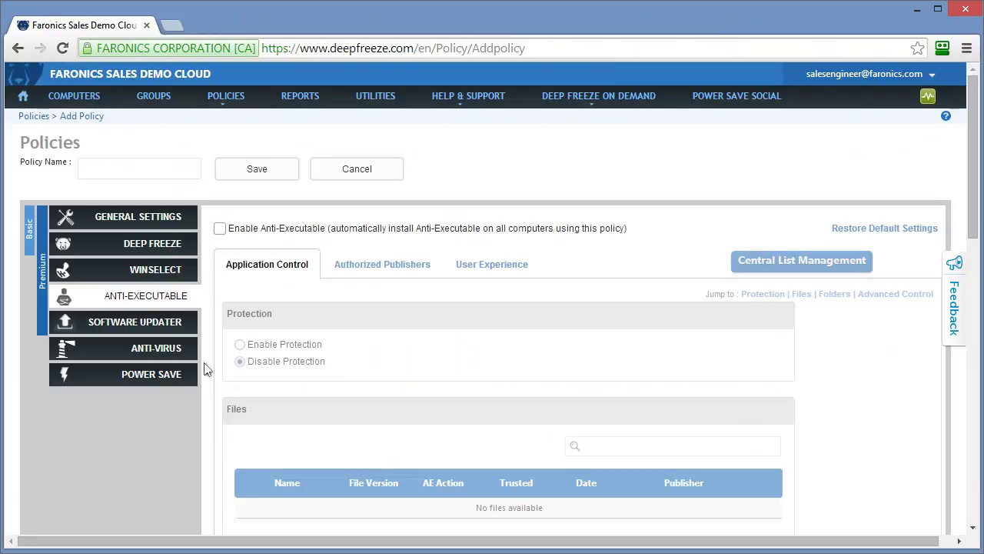
Browse the Software Updater list of browsers, media, runtime, imaging and document apps
left_click(181, 323)
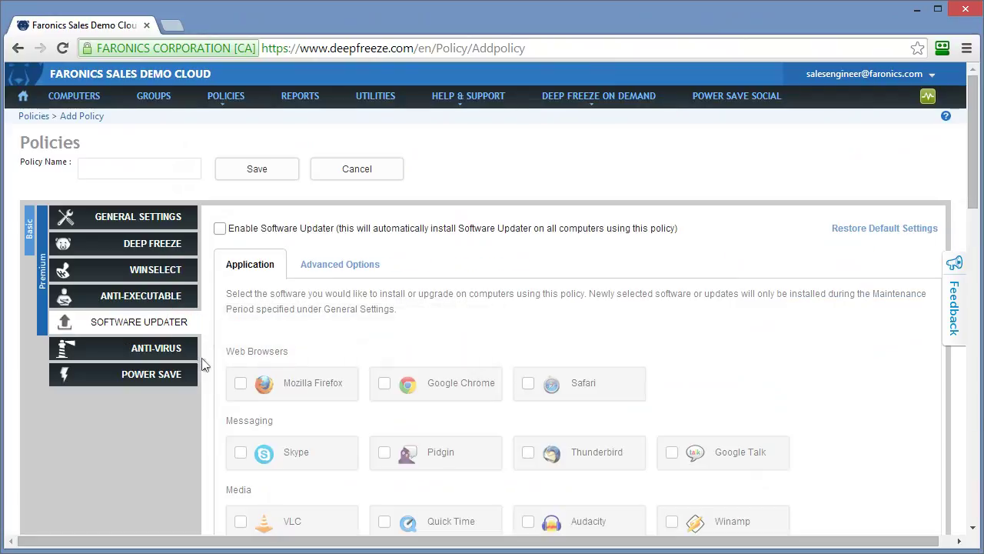
scroll(745, 367, "down", 2)
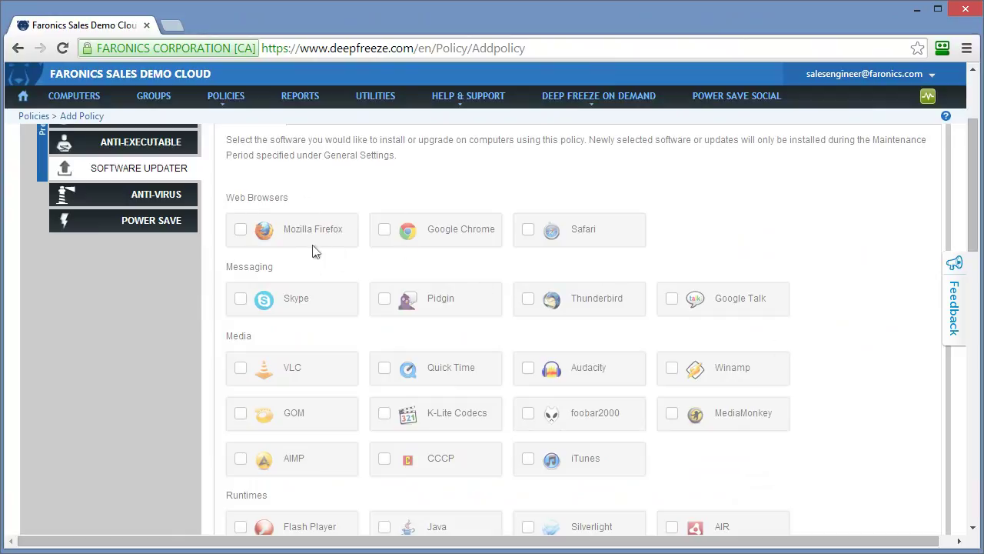
scroll(380, 330, "down", 3)
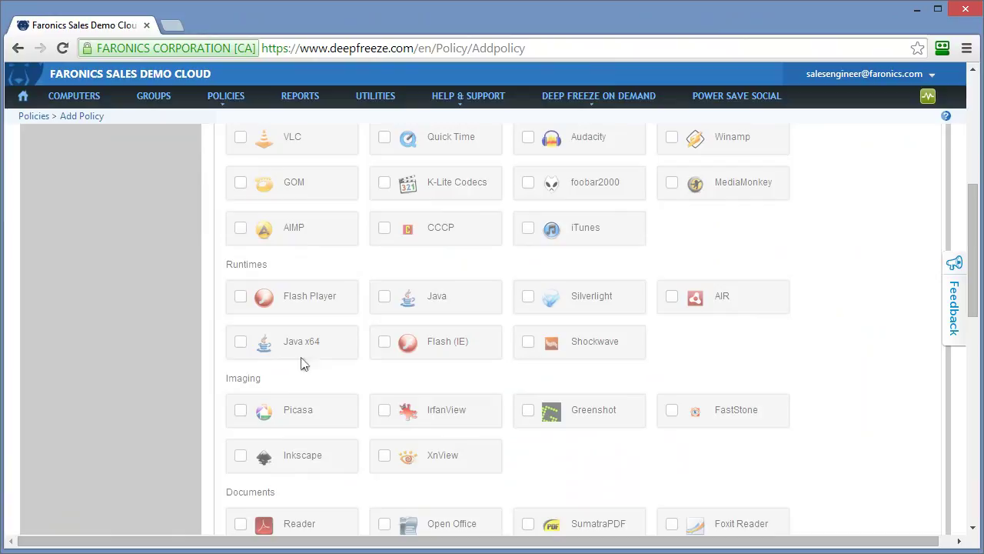
scroll(323, 470, "down", 1)
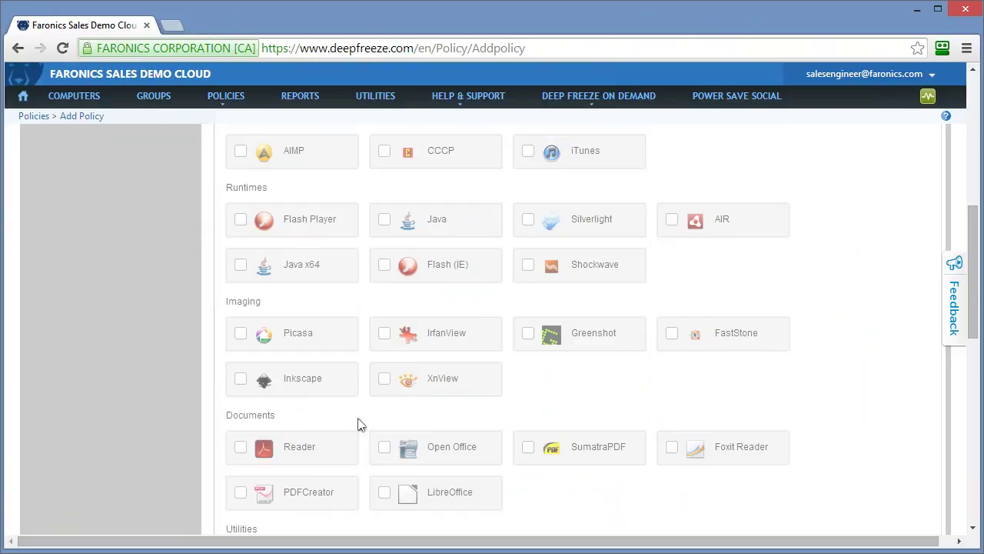
Return to the top and view the policy's Anti-Virus security options
scroll(361, 424, "up", 5)
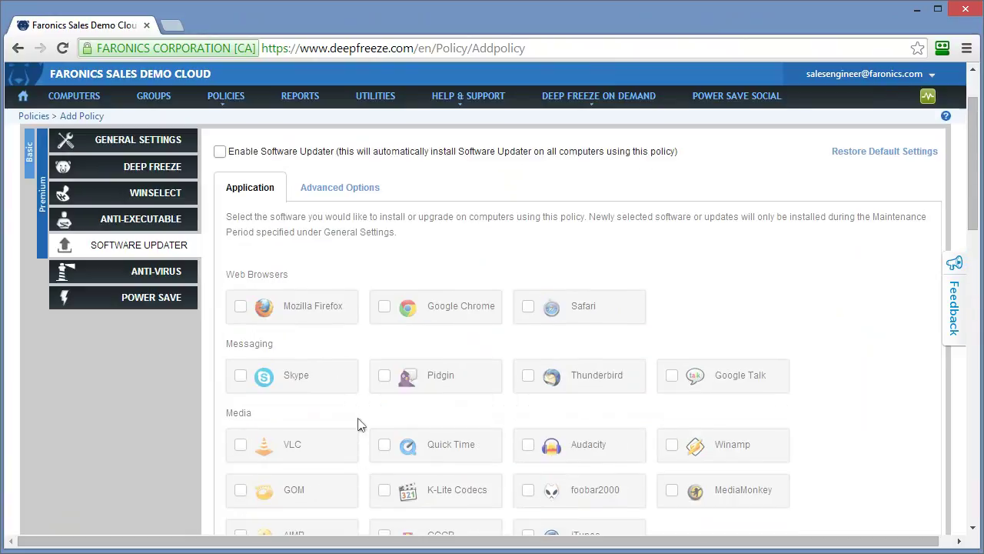
scroll(362, 424, "up", 1)
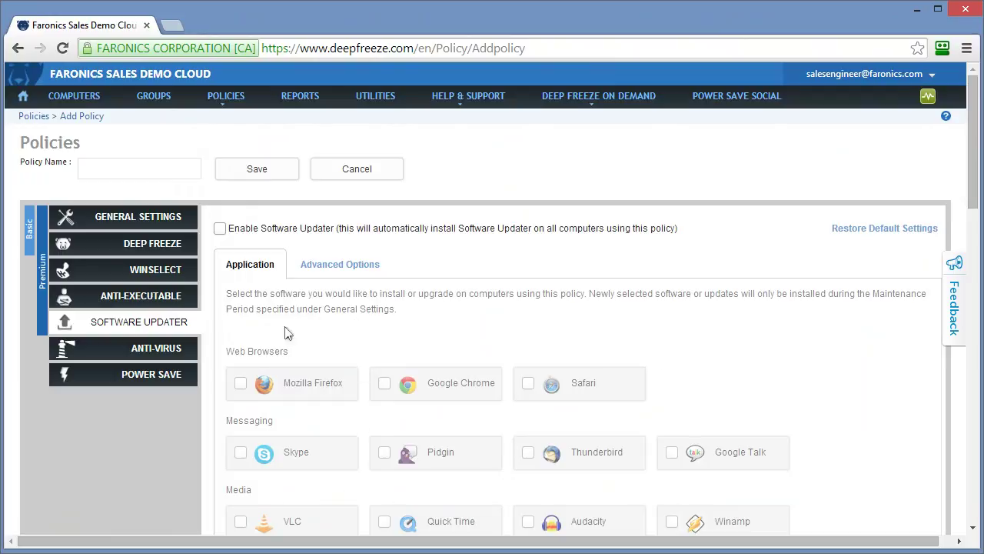
left_click(183, 358)
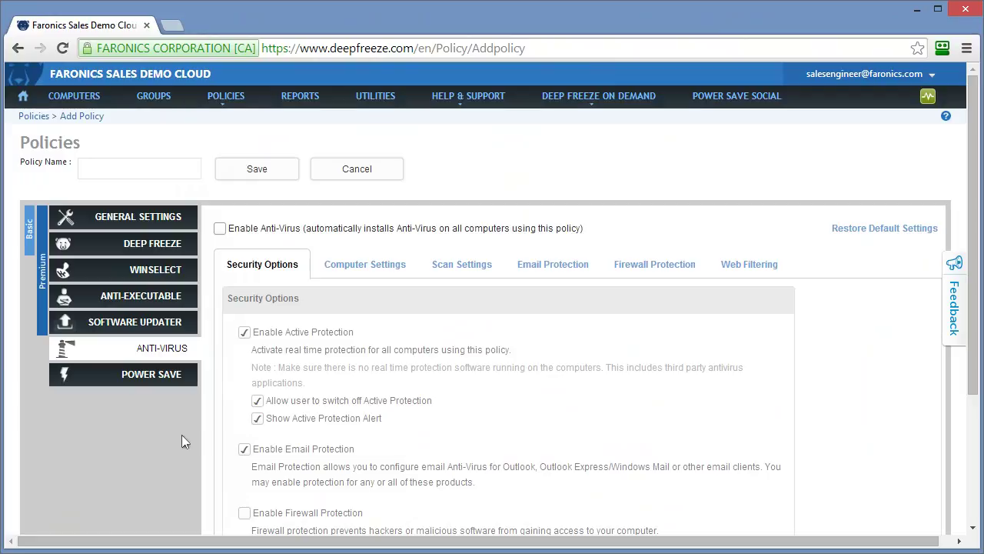
View the Power Save section's power schedule with its three listed events
left_click(158, 374)
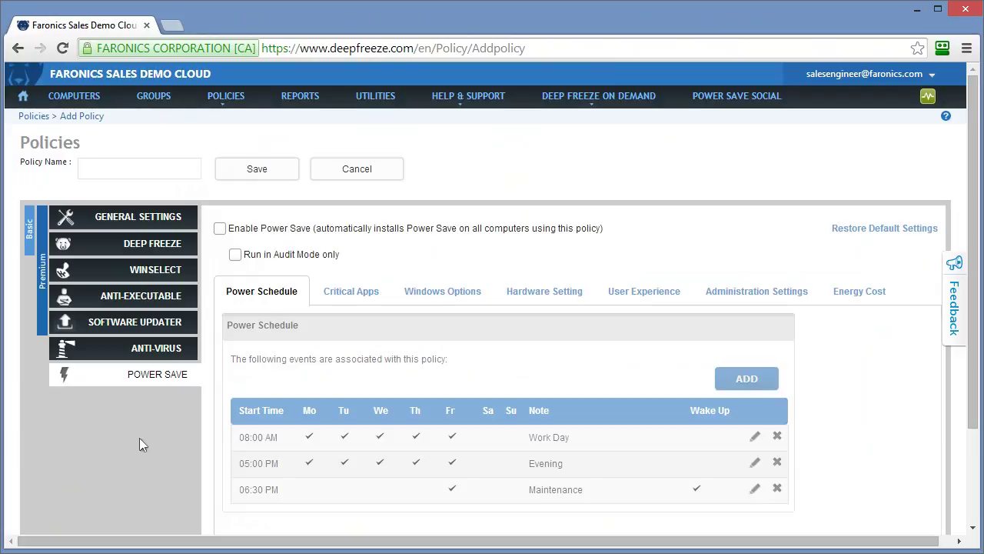
Select Mozilla Firefox in the policy's Software Updater list
left_click(160, 244)
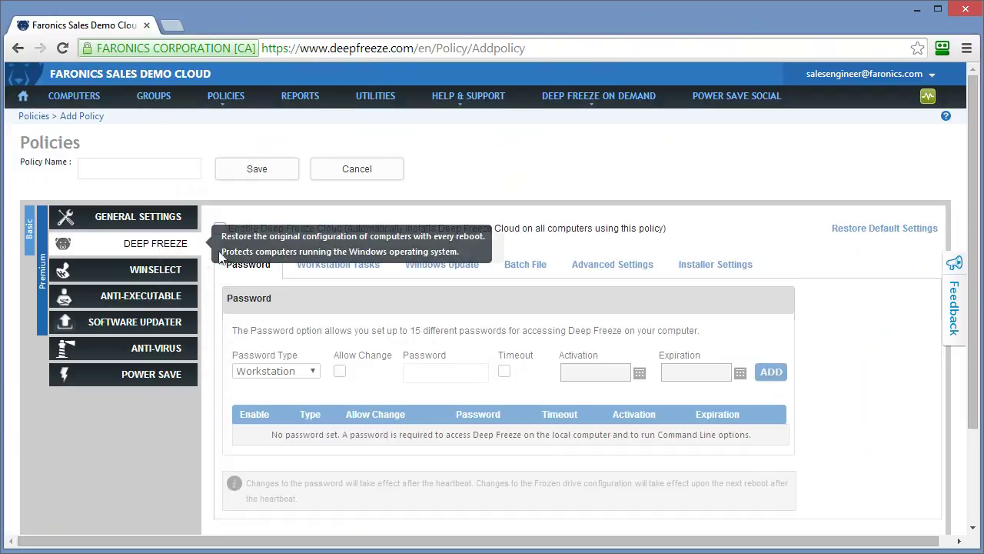
left_click(187, 323)
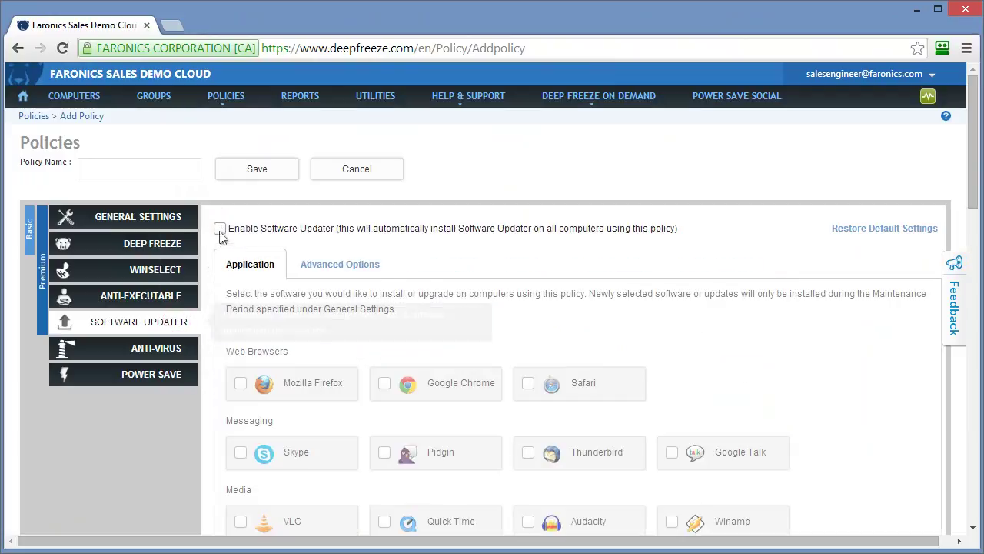
left_click(241, 383)
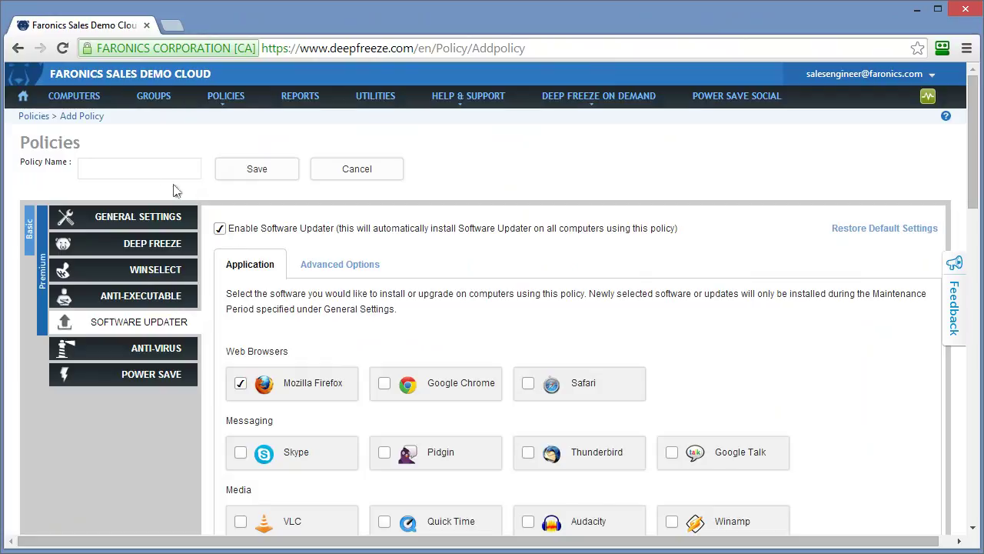
left_click(138, 168)
Enter 'Demo Policy' as the policy name and save the new policy
type("Demo Policy")
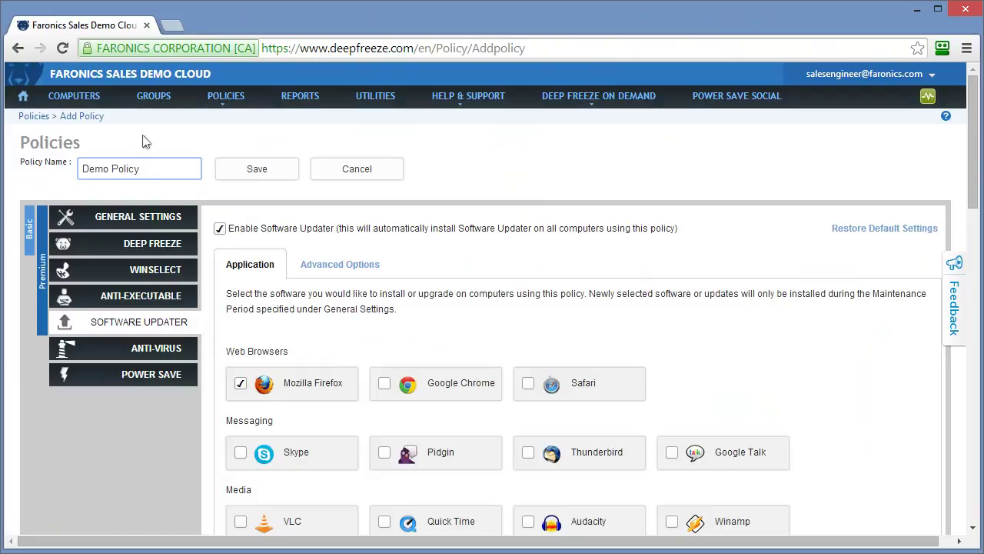
left_click(254, 178)
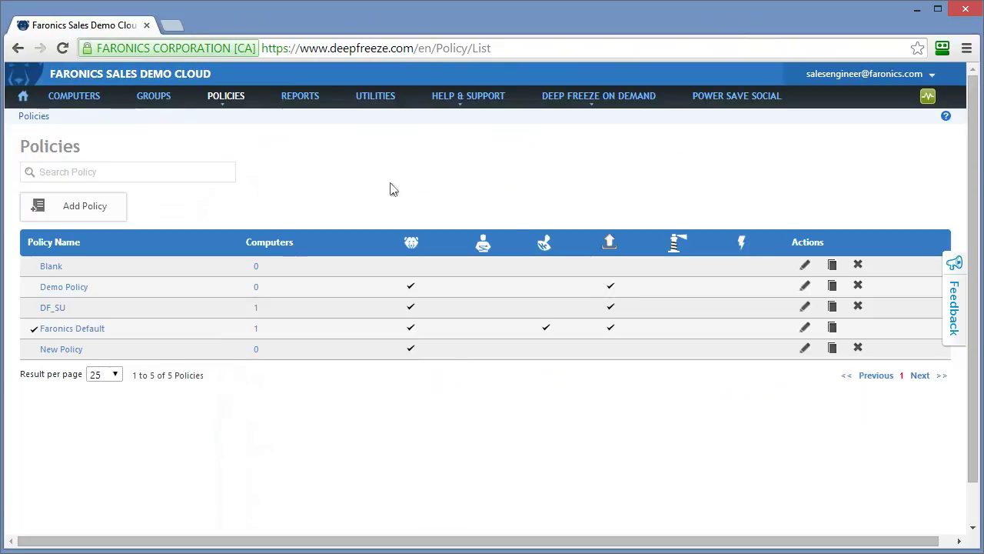
Select CLIENT-01 in the computers list and start assigning Demo Policy to it
left_click(87, 101)
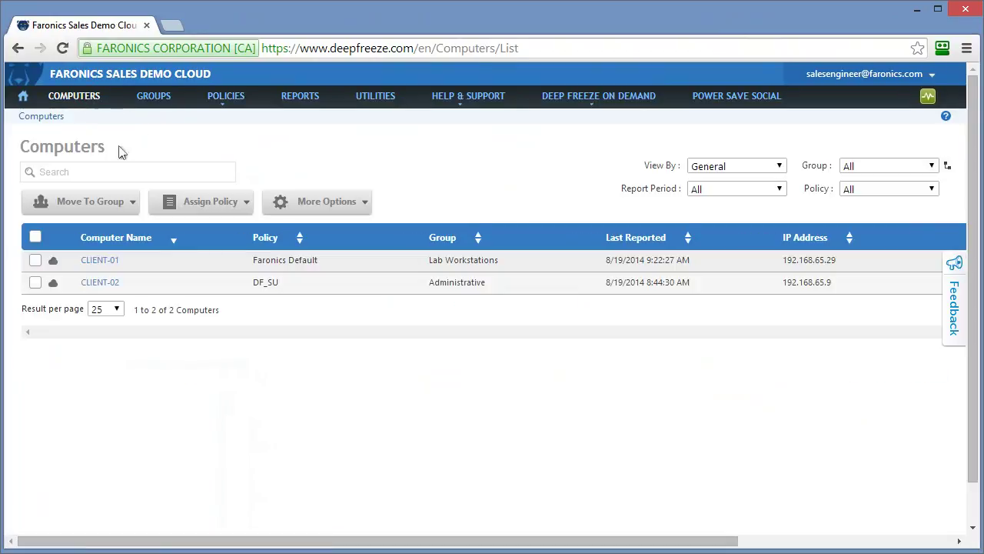
left_click(35, 260)
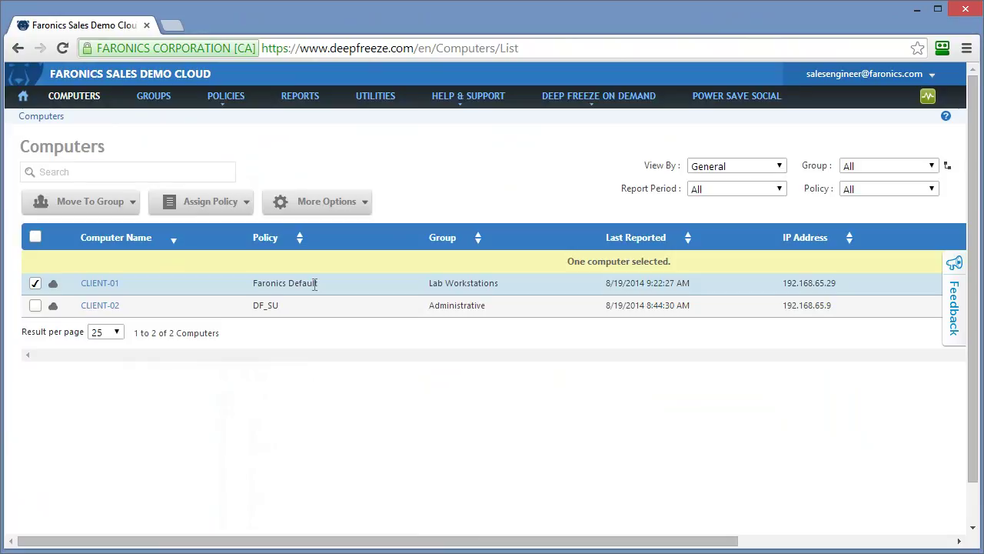
left_click(247, 205)
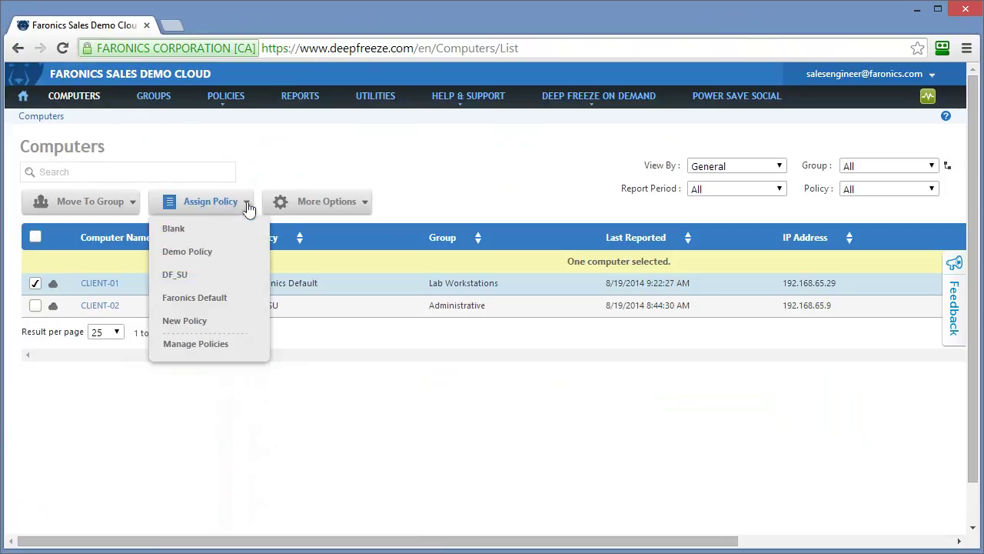
left_click(192, 253)
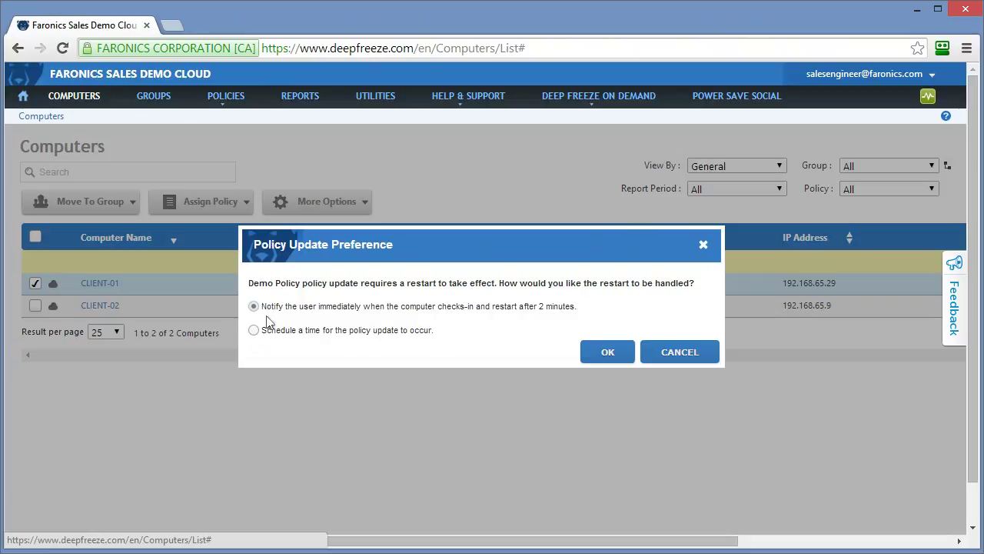
Schedule the policy update for Saturday 08/23/2014 at 03:30 AM and confirm
left_click(254, 330)
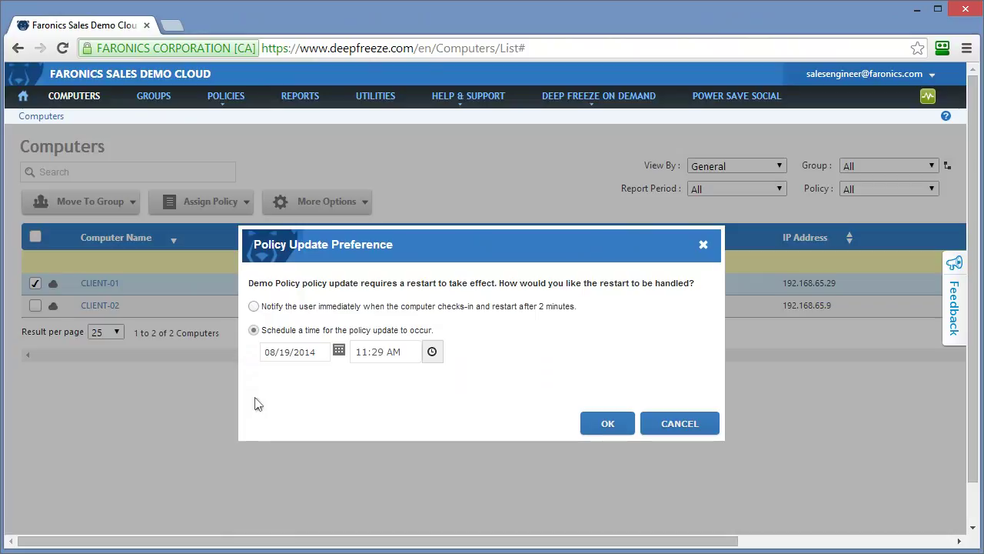
left_click(339, 351)
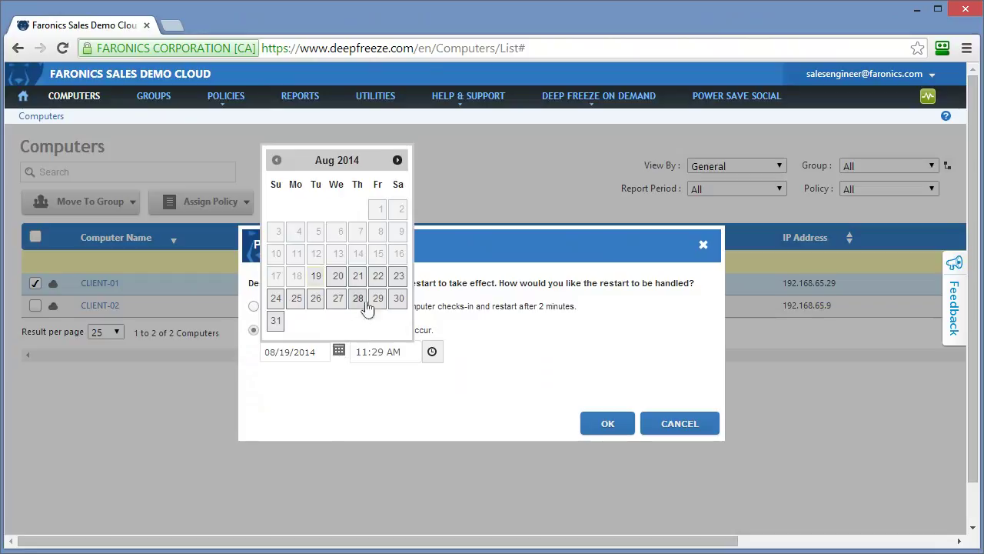
left_click(399, 278)
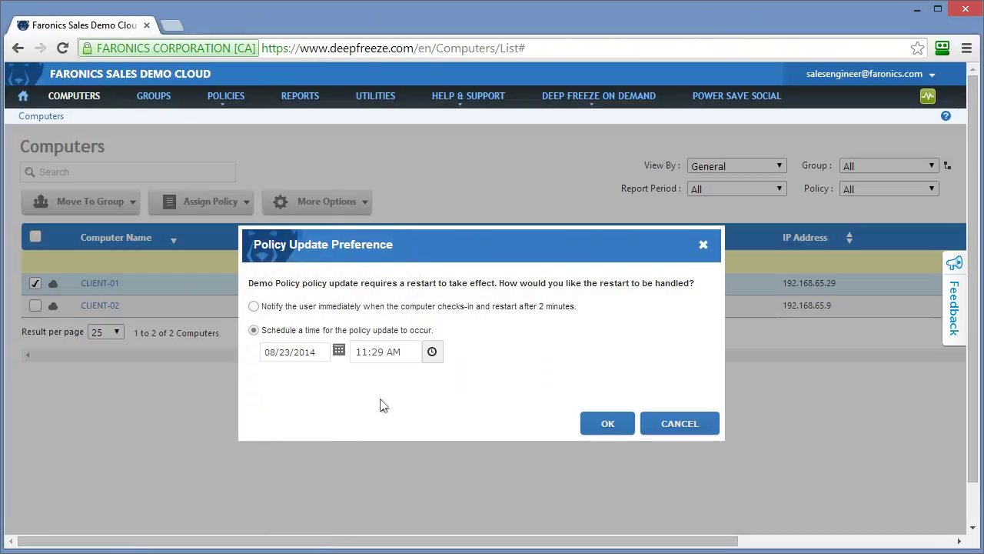
left_click(432, 352)
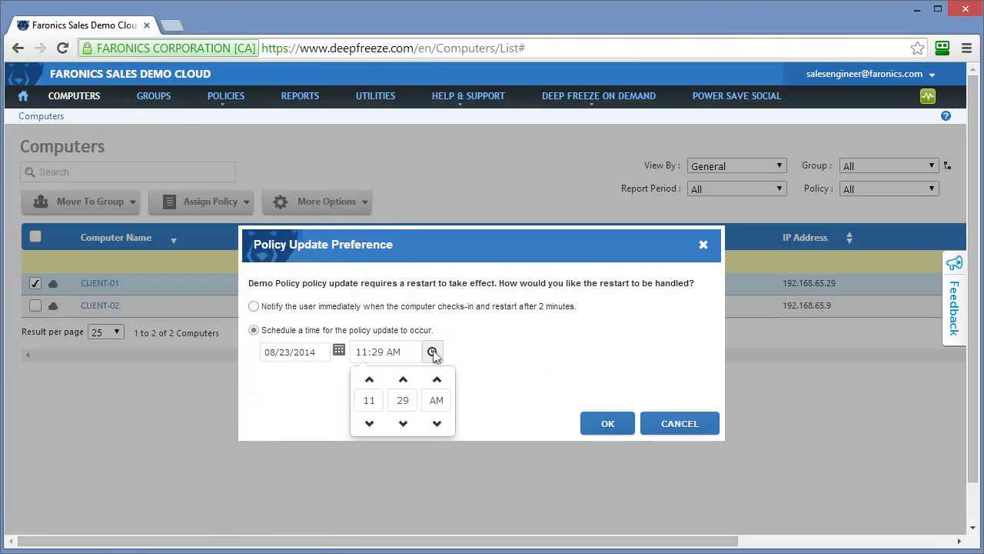
left_click(369, 424)
left_click(369, 424)
left_click(369, 423)
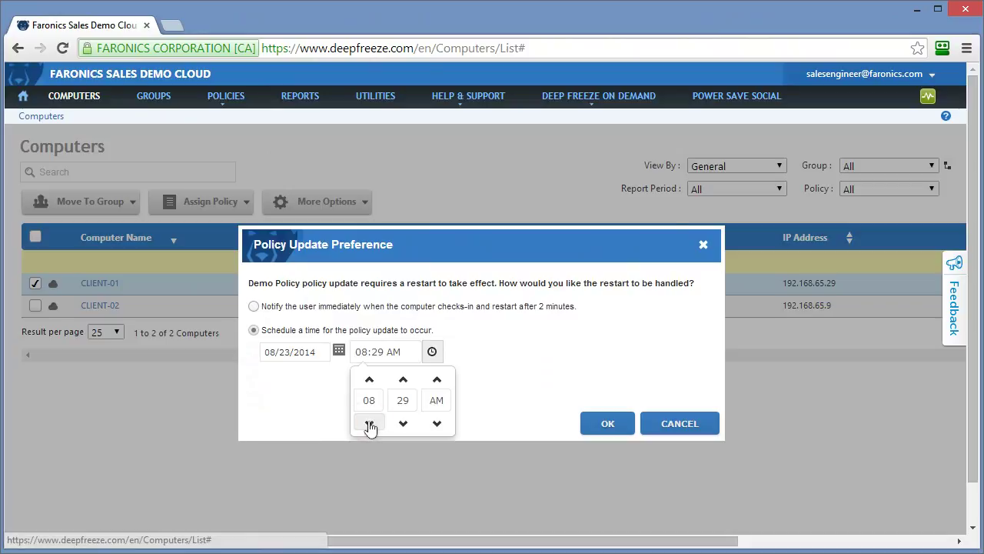
left_click(369, 424)
left_click(369, 423)
left_click(369, 424)
left_click(369, 423)
left_click(369, 423)
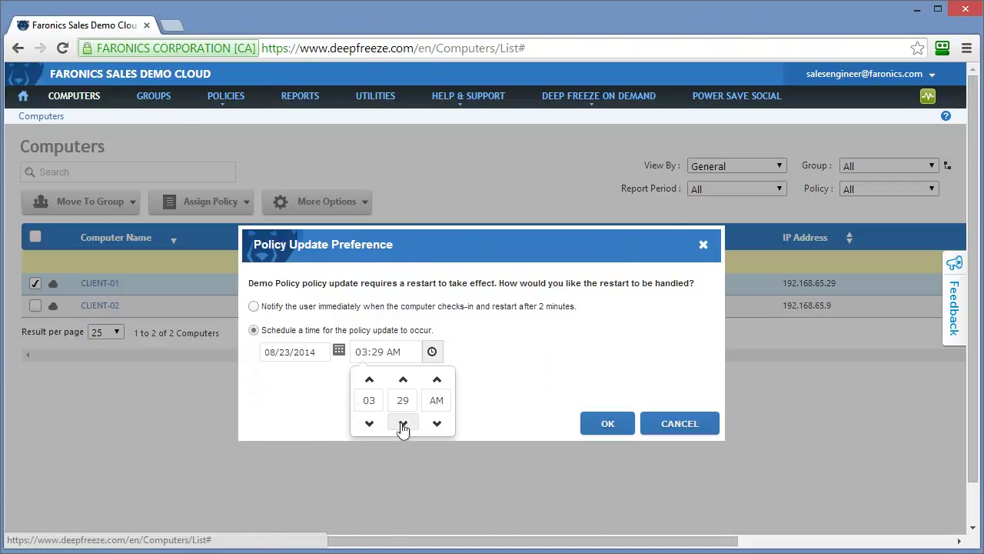
left_click(402, 379)
left_click(483, 414)
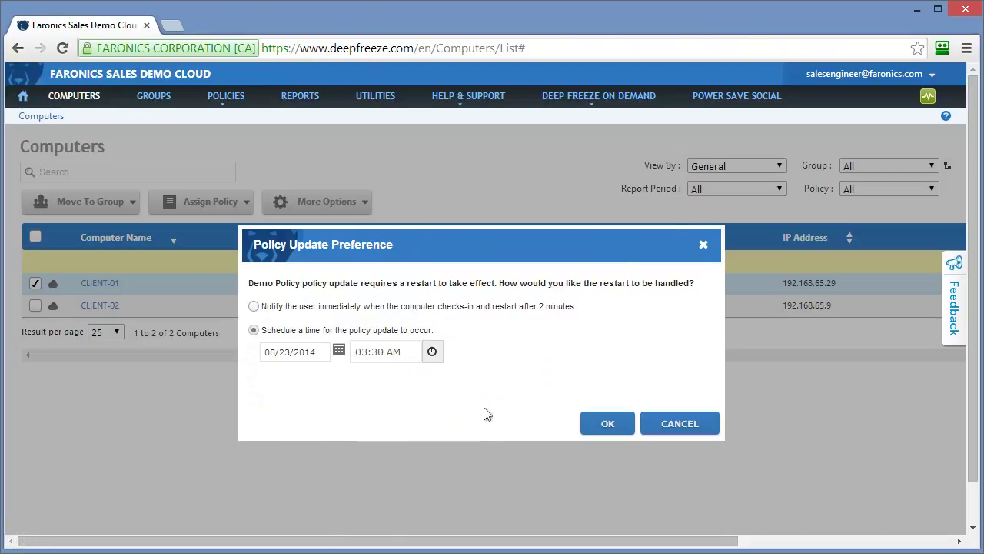
left_click(592, 426)
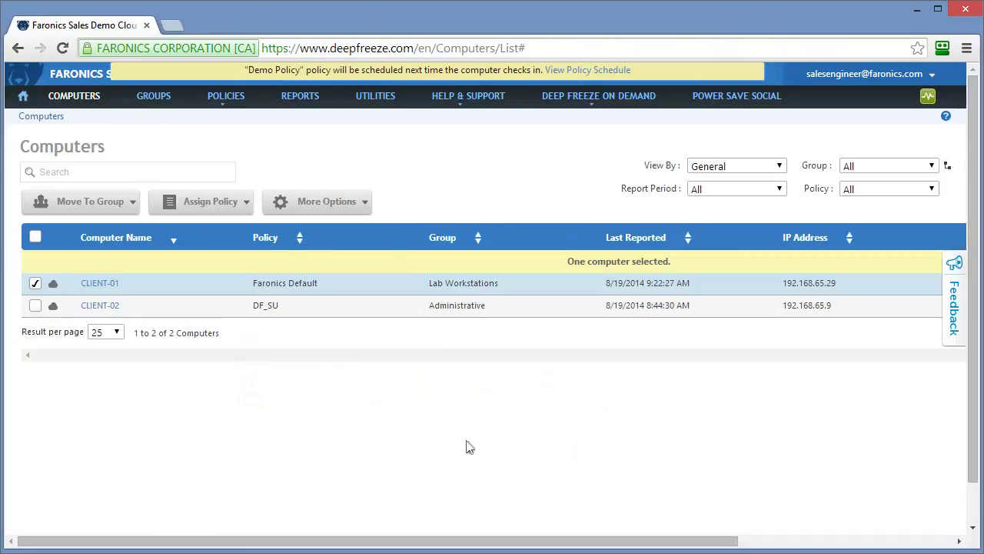